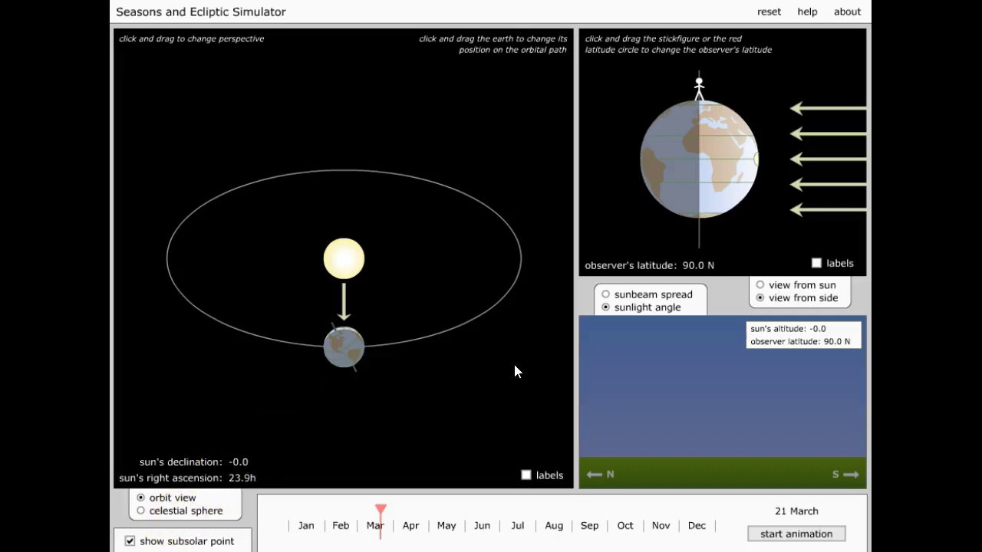
Start the year animation for the 90.0 N observer and follow it to 3 March (Sun altitude -7.0).
{"action": "left_click", "coordinate": [752, 167]}
{"action": "left_click", "coordinate": [791, 539]}
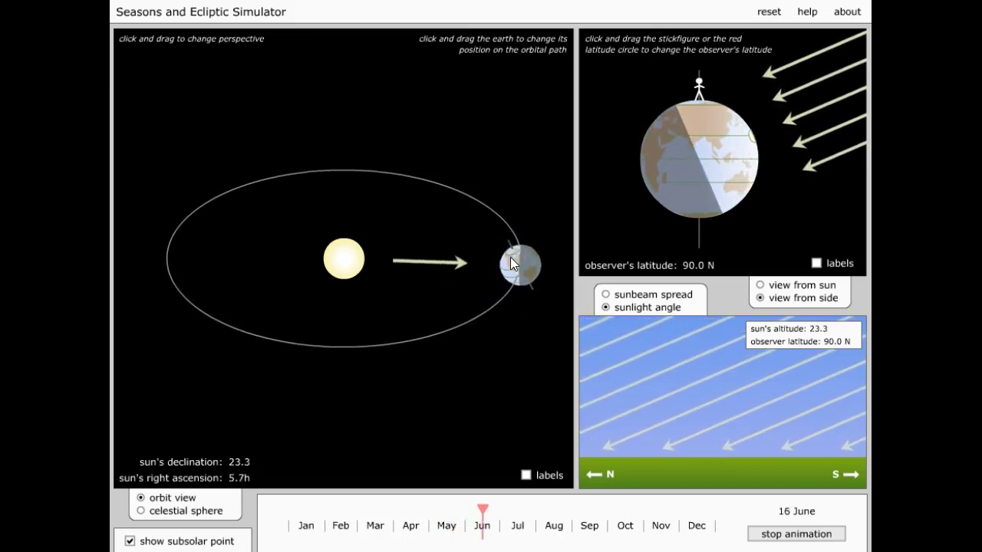
{"action": "left_click", "coordinate": [526, 246]}
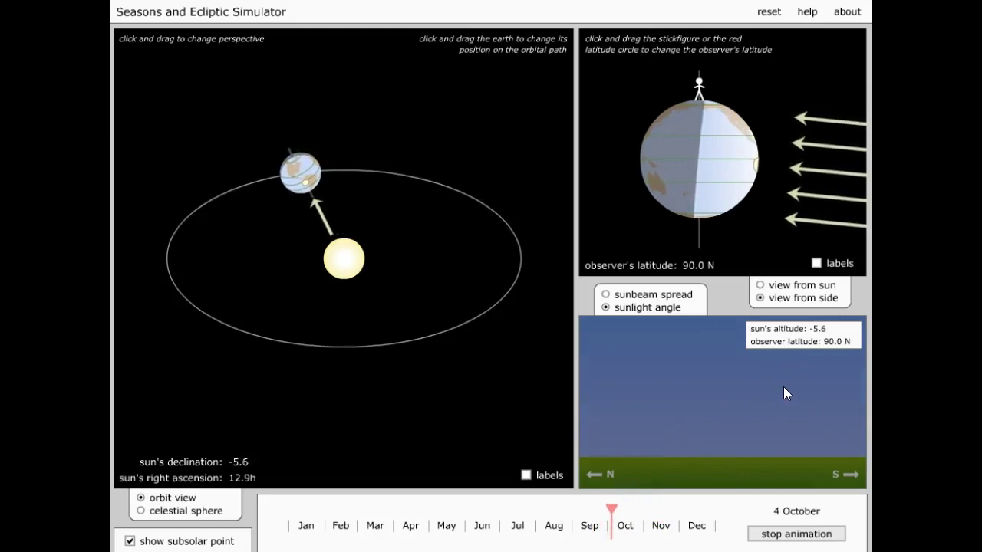
{"action": "left_click", "coordinate": [777, 339]}
{"action": "left_click", "coordinate": [711, 93]}
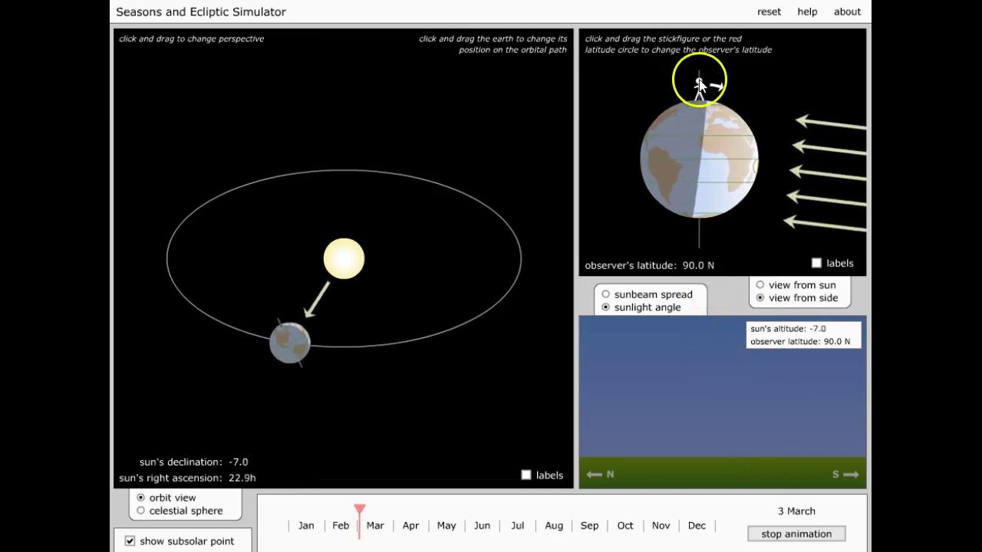
Drag the observer down to 67.0 N and watch the Sun reach 10.6° altitude by 16 February.
{"action": "left_click_drag", "start_coordinate": [700, 89], "coordinate": [731, 94]}
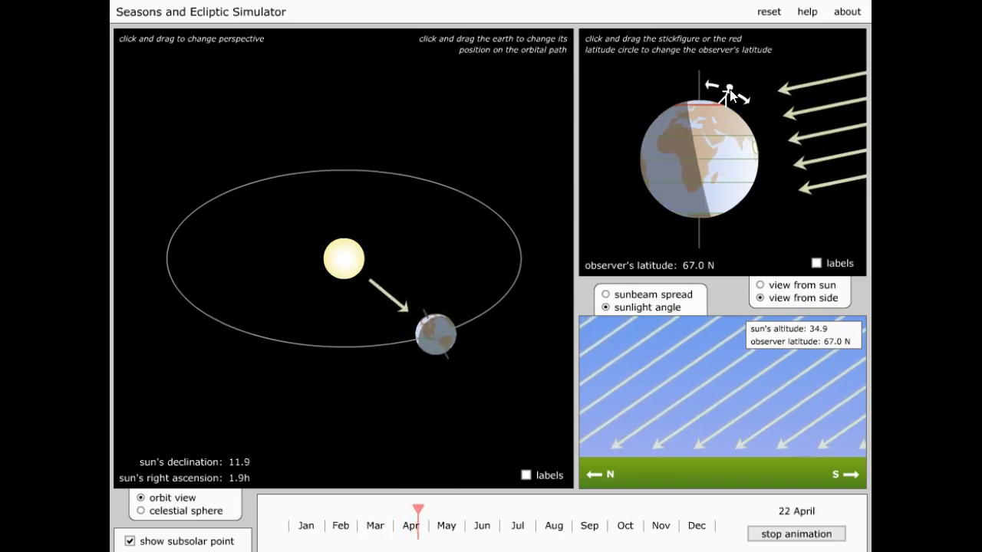
{"action": "left_click", "coordinate": [726, 428]}
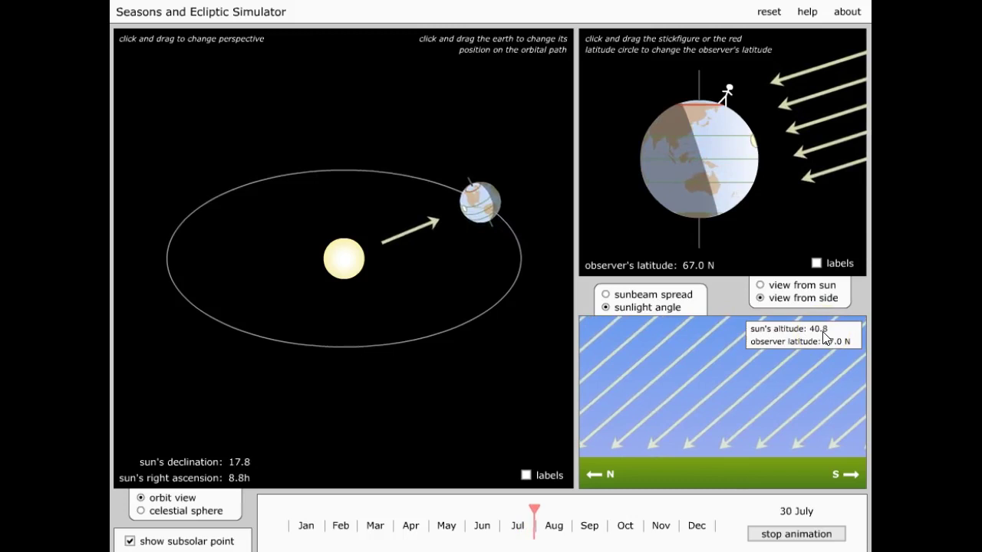
{"action": "left_click", "coordinate": [809, 384]}
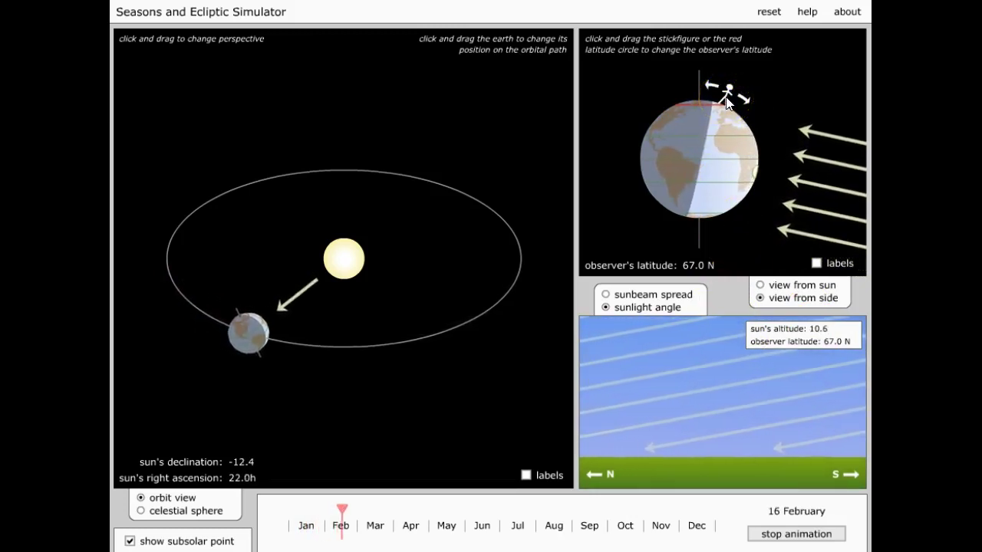
Lower the observer to 40.1 N and follow the year to 21 February (Sun altitude 39.2).
{"action": "left_click_drag", "start_coordinate": [727, 102], "coordinate": [749, 115]}
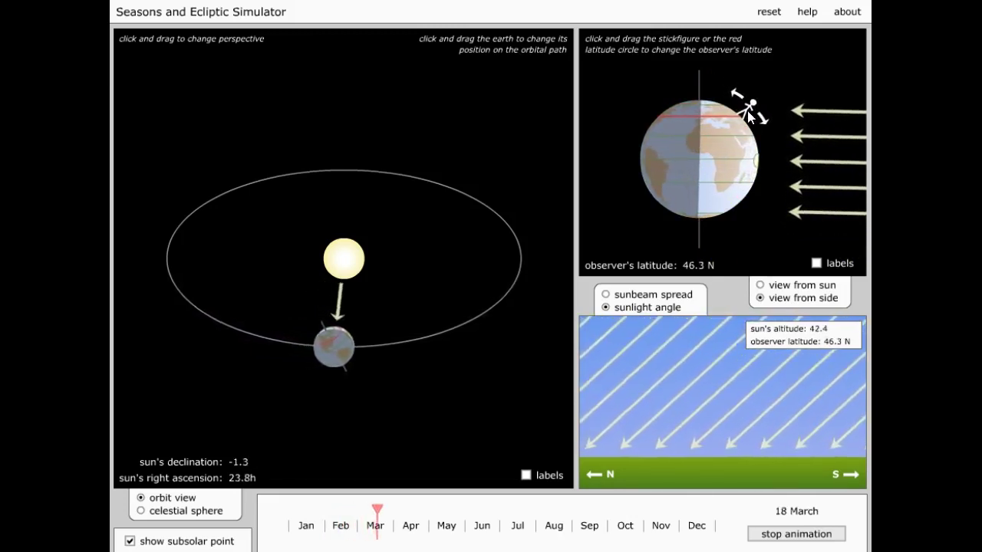
{"action": "left_click_drag", "start_coordinate": [749, 115], "coordinate": [754, 121]}
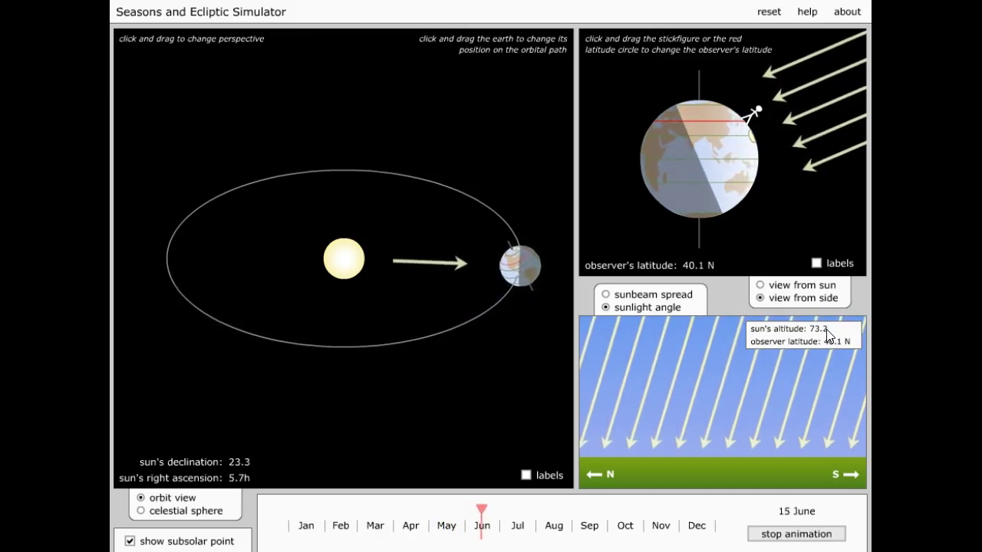
{"action": "left_click", "coordinate": [817, 342]}
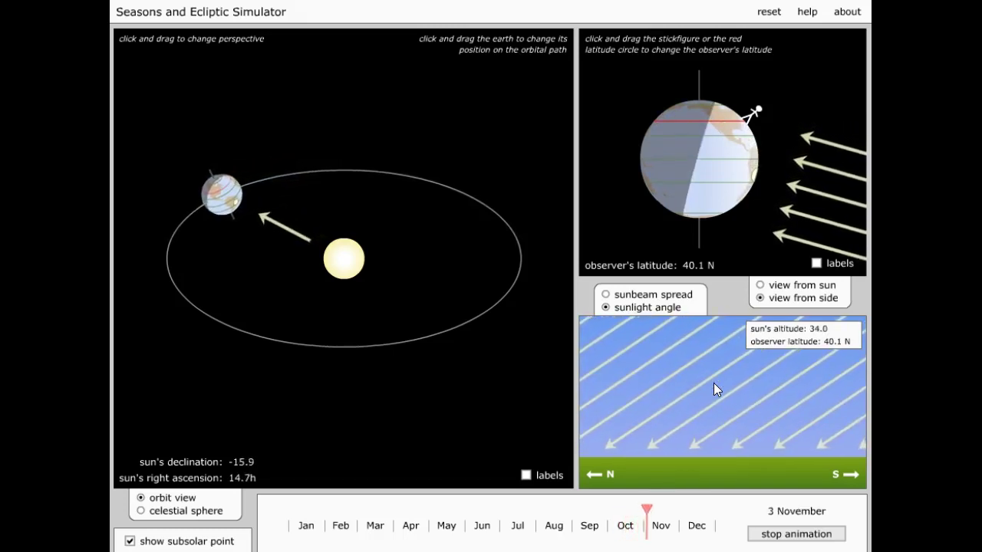
{"action": "left_click", "coordinate": [719, 382]}
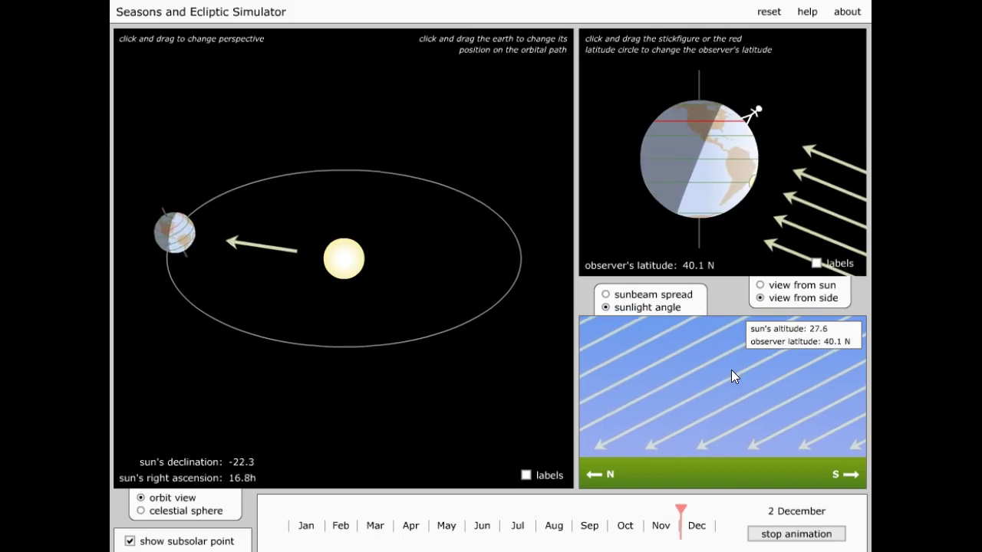
{"action": "left_click", "coordinate": [732, 348]}
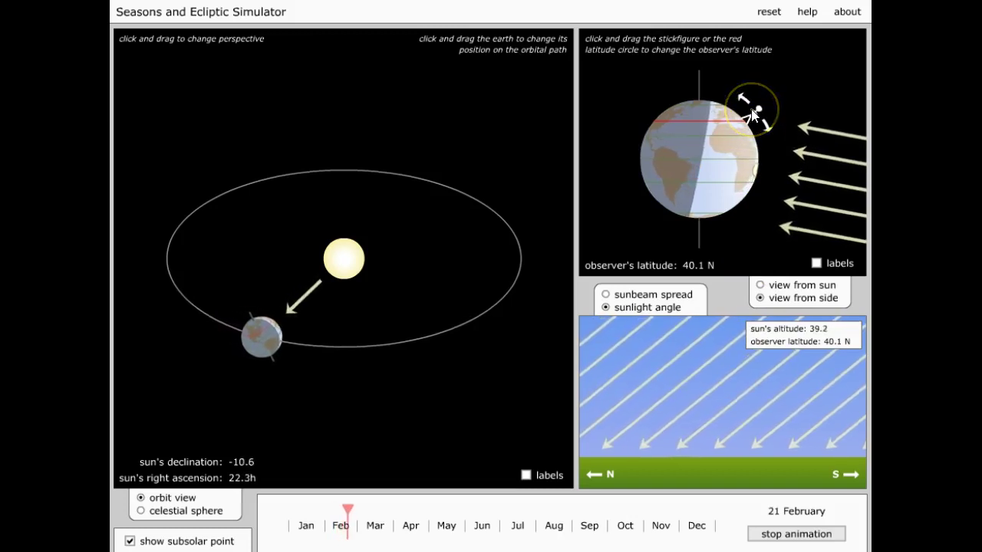
{"action": "left_click_drag", "start_coordinate": [753, 115], "coordinate": [757, 150]}
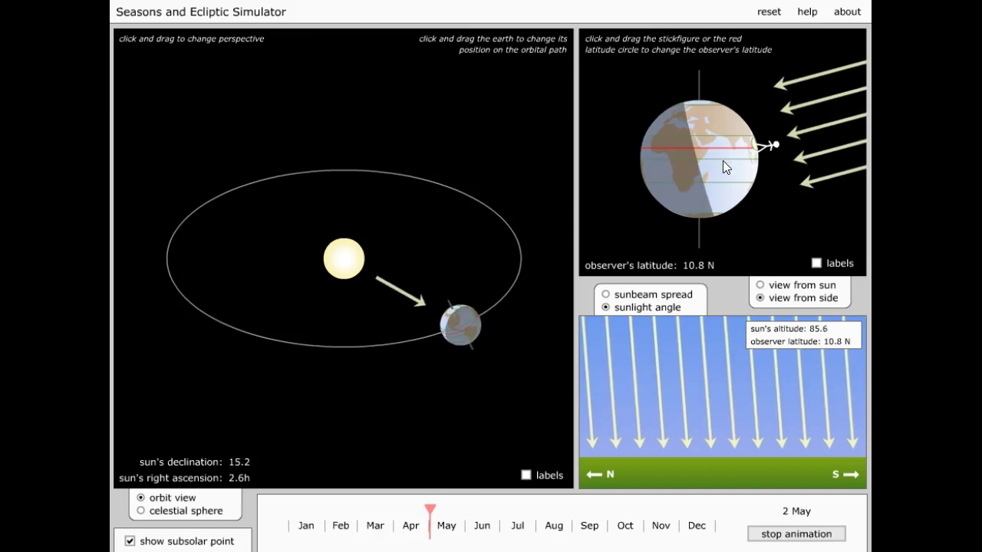
{"action": "left_click", "coordinate": [748, 200]}
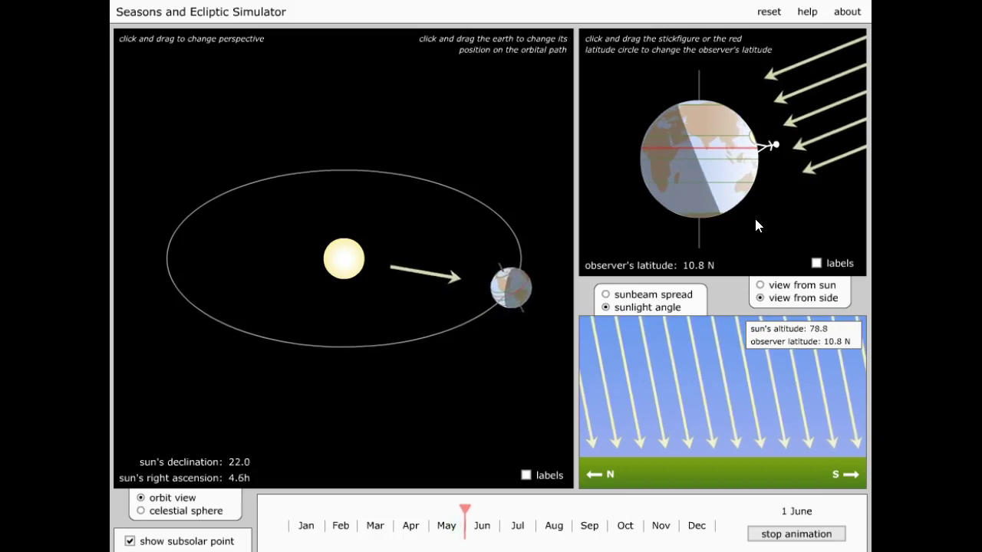
{"action": "mouse_move", "coordinate": [721, 306]}
{"action": "left_mouse_down"}
{"action": "mouse_move", "coordinate": [713, 329]}
{"action": "mouse_move", "coordinate": [730, 405]}
{"action": "mouse_move", "coordinate": [753, 362]}
{"action": "mouse_move", "coordinate": [756, 418]}
{"action": "mouse_move", "coordinate": [734, 376]}
{"action": "left_mouse_up"}
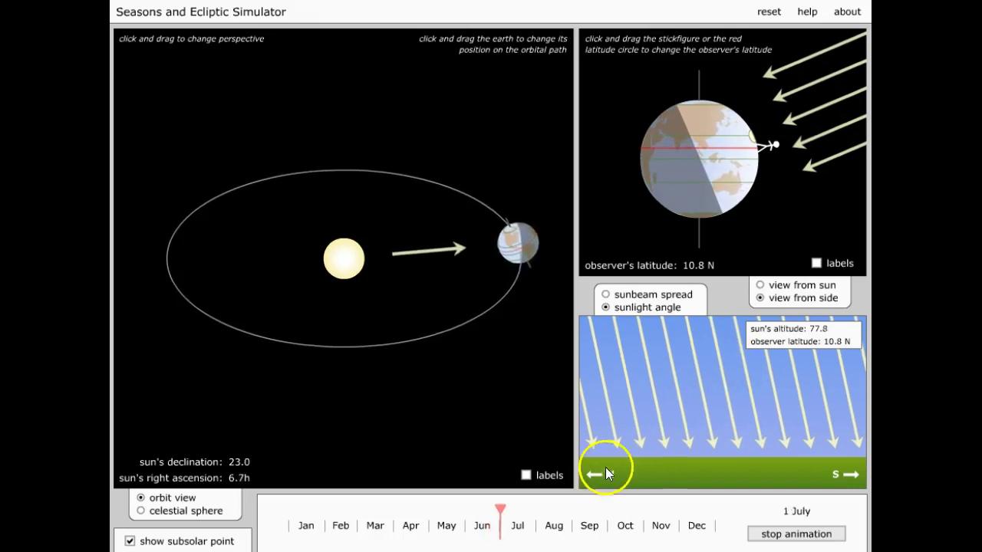
{"action": "left_click_drag", "start_coordinate": [605, 467], "coordinate": [605, 473]}
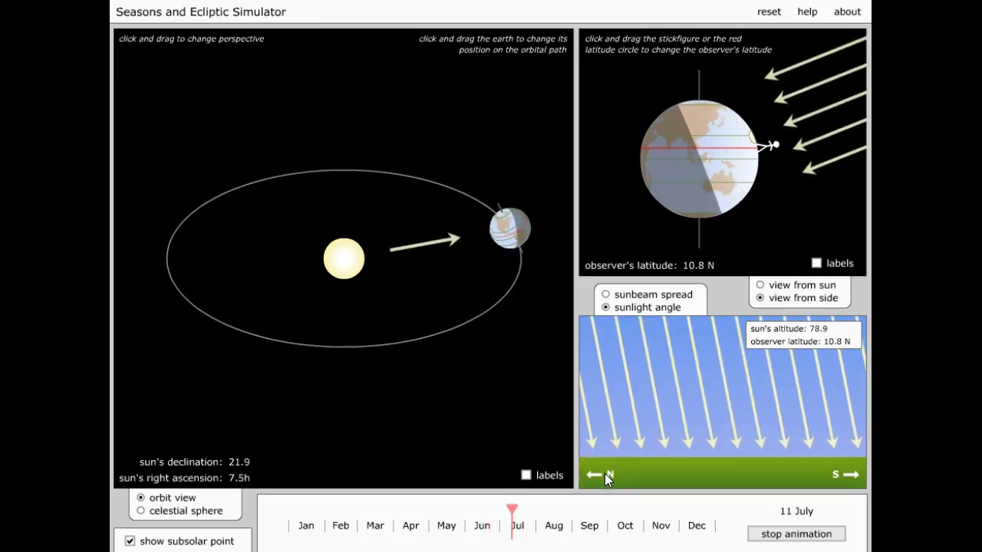
{"action": "left_click", "coordinate": [618, 460]}
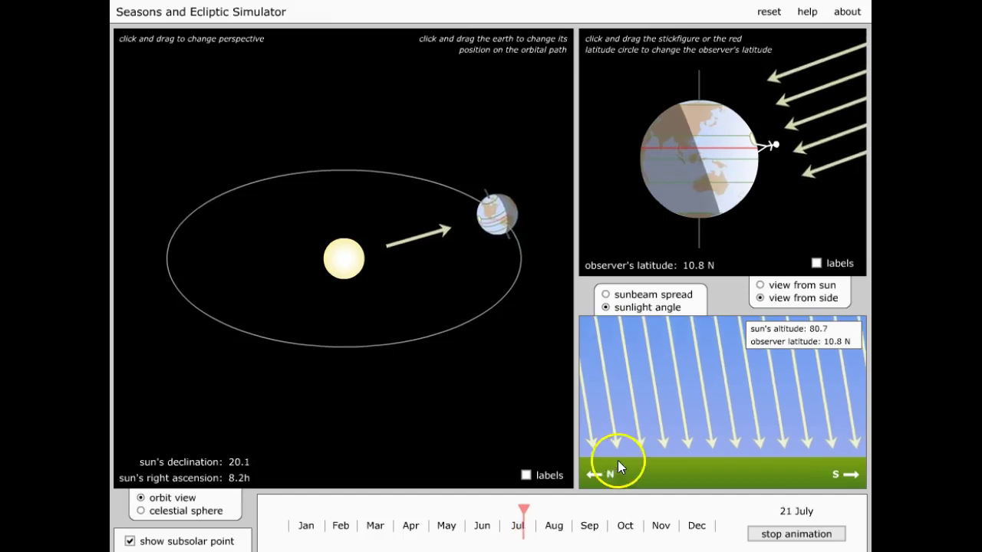
{"action": "mouse_move", "coordinate": [620, 466]}
{"action": "left_mouse_down"}
{"action": "mouse_move", "coordinate": [658, 428]}
{"action": "mouse_move", "coordinate": [769, 390]}
{"action": "left_mouse_up"}
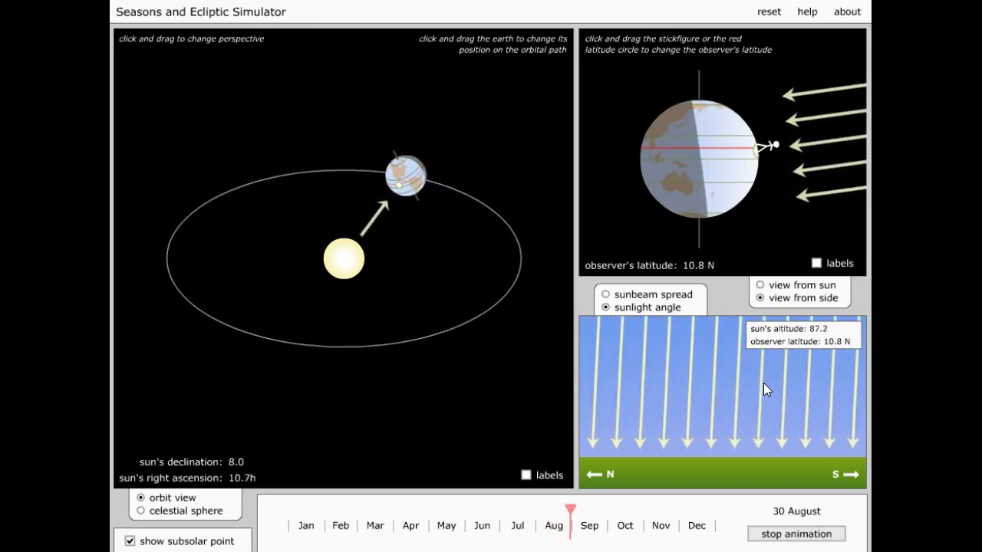
{"action": "left_click", "coordinate": [699, 396]}
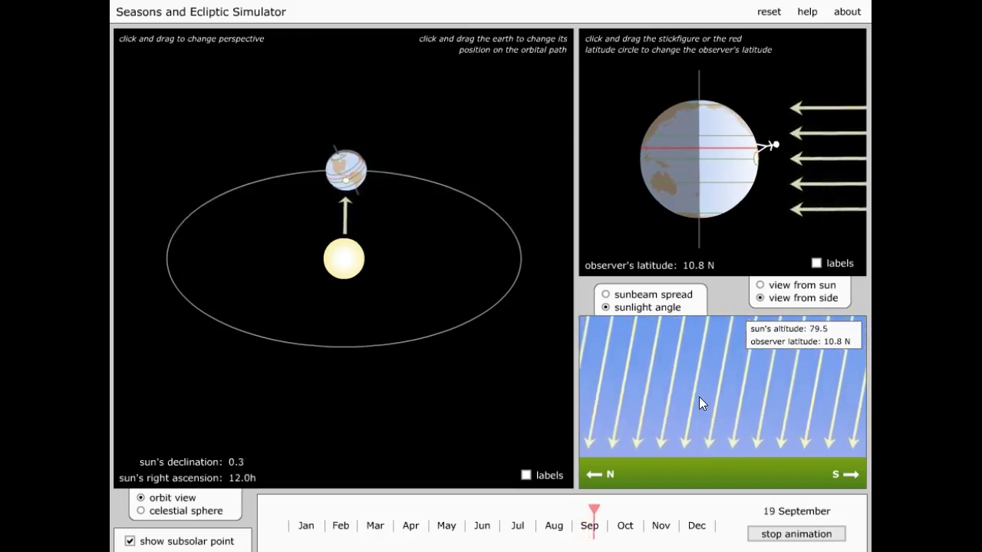
{"action": "left_click", "coordinate": [706, 373]}
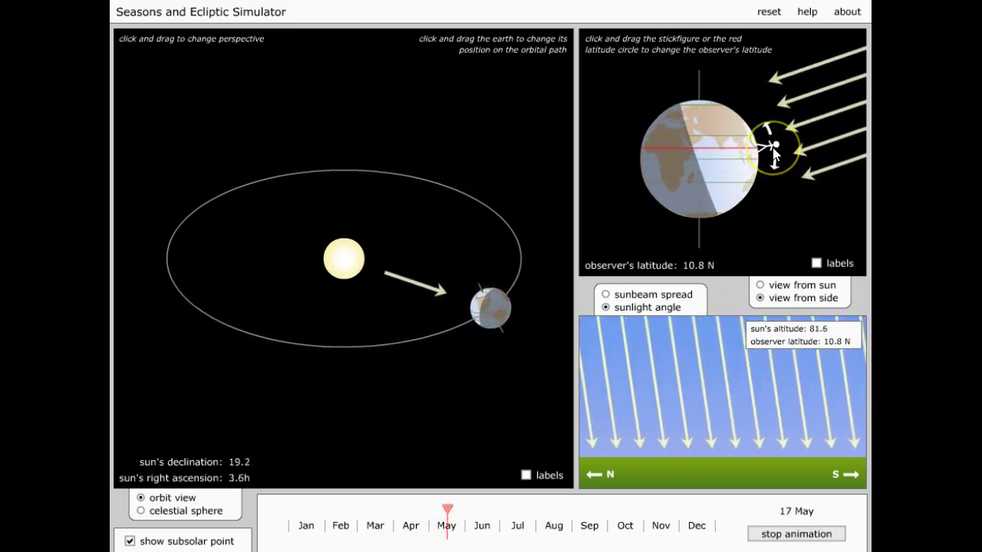
Move the observer to 0.4 N and watch the Sun reach 82.1° altitude by 12 April.
{"action": "left_click_drag", "start_coordinate": [774, 153], "coordinate": [774, 166]}
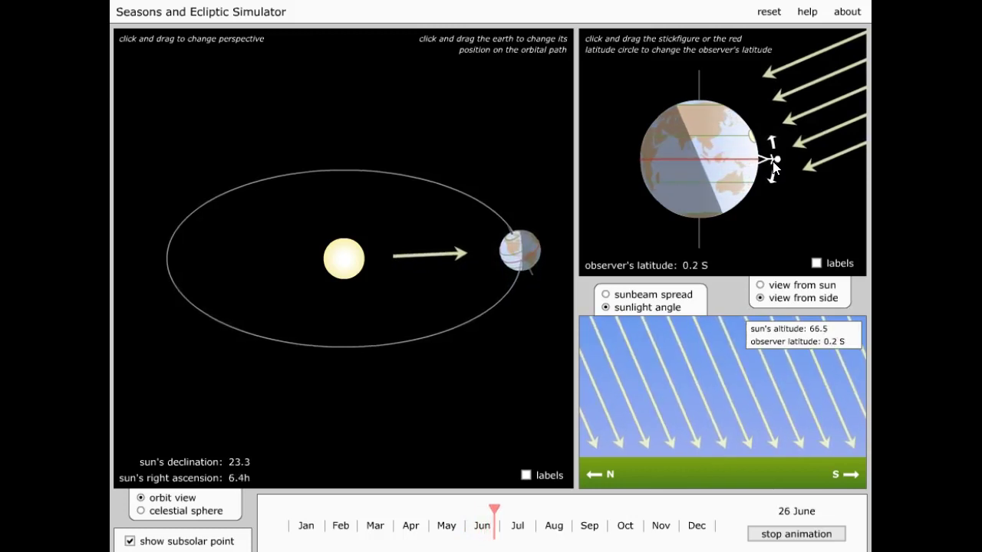
{"action": "left_click_drag", "start_coordinate": [774, 167], "coordinate": [774, 165]}
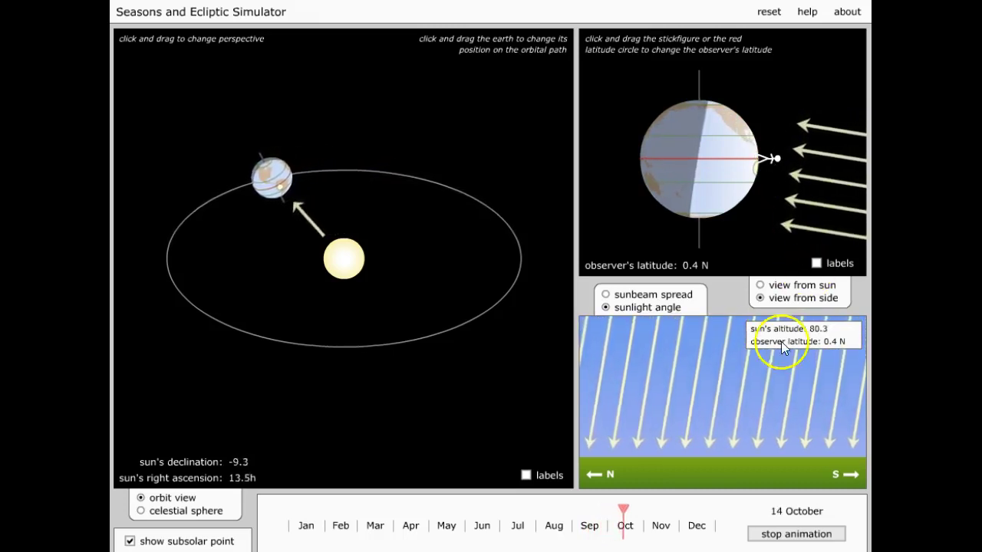
{"action": "left_click_drag", "start_coordinate": [646, 376], "coordinate": [631, 378]}
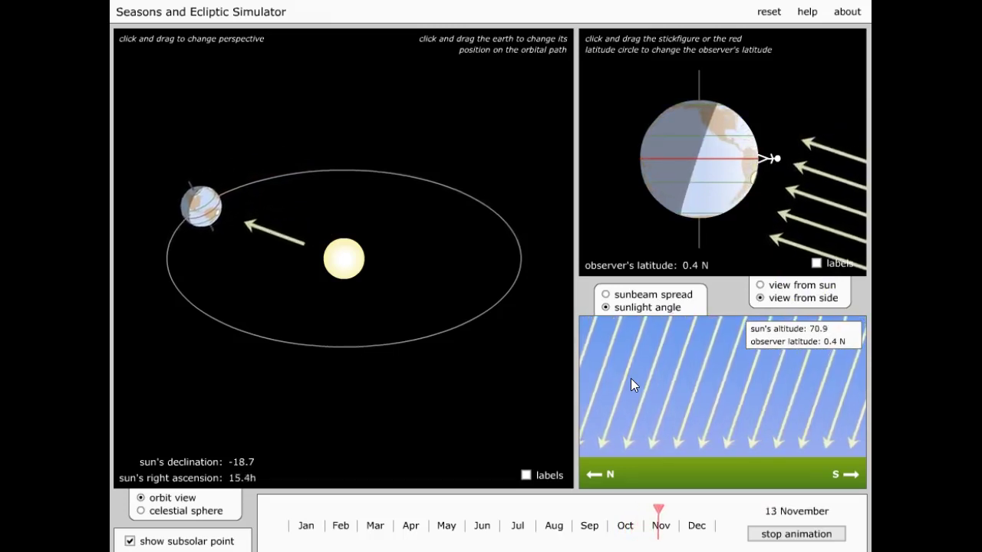
{"action": "left_click_drag", "start_coordinate": [700, 351], "coordinate": [732, 348]}
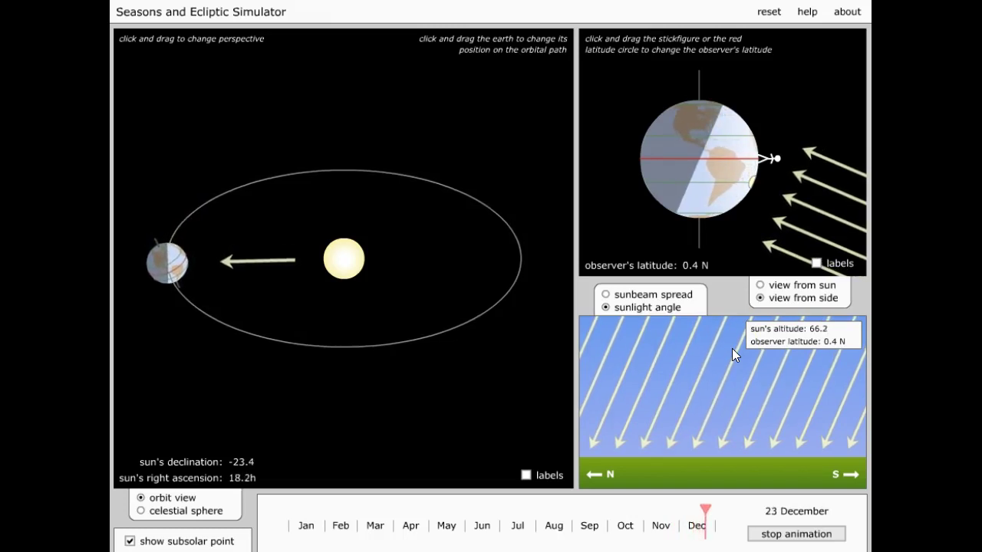
{"action": "left_click", "coordinate": [698, 438]}
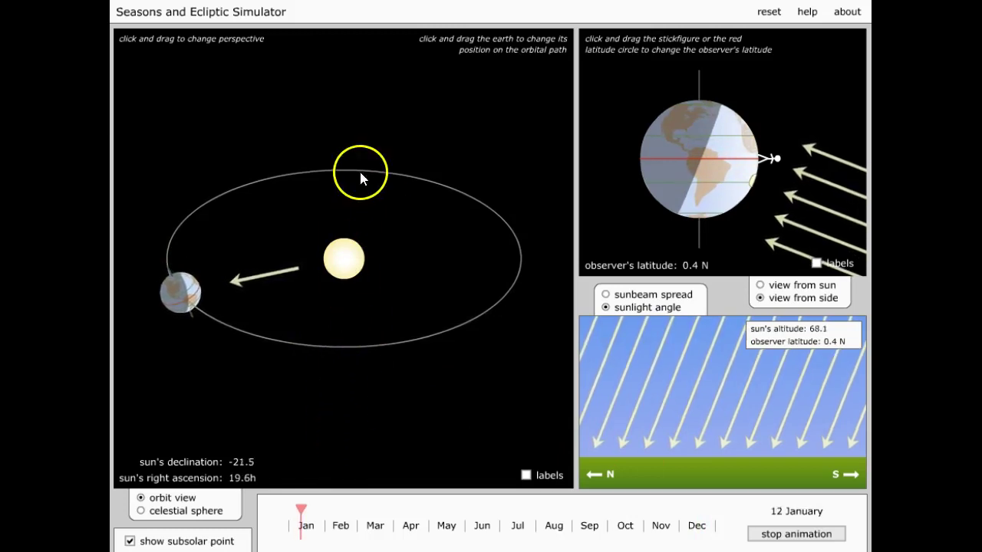
{"action": "left_click", "coordinate": [342, 344]}
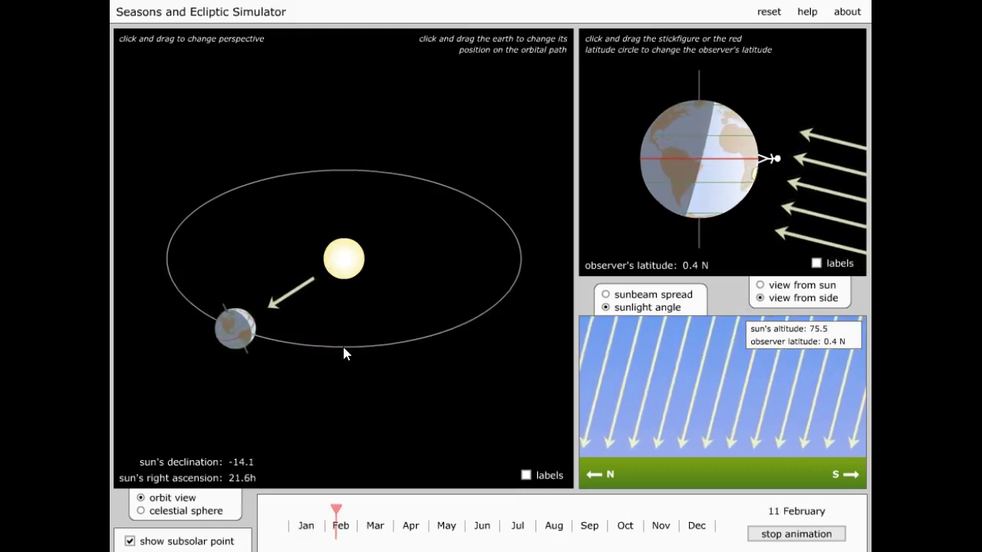
{"action": "left_click", "coordinate": [389, 347]}
{"action": "left_click", "coordinate": [730, 380]}
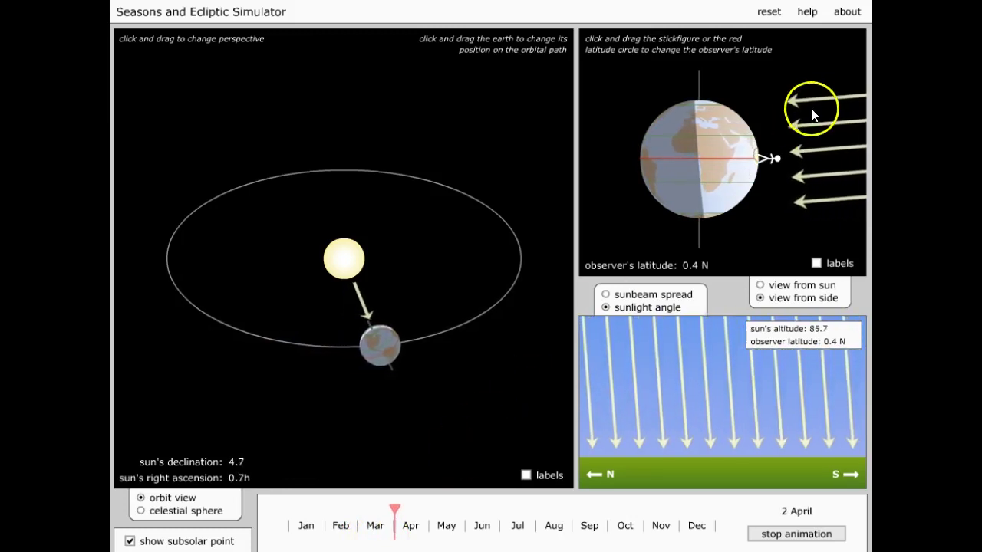
{"action": "left_click", "coordinate": [779, 160]}
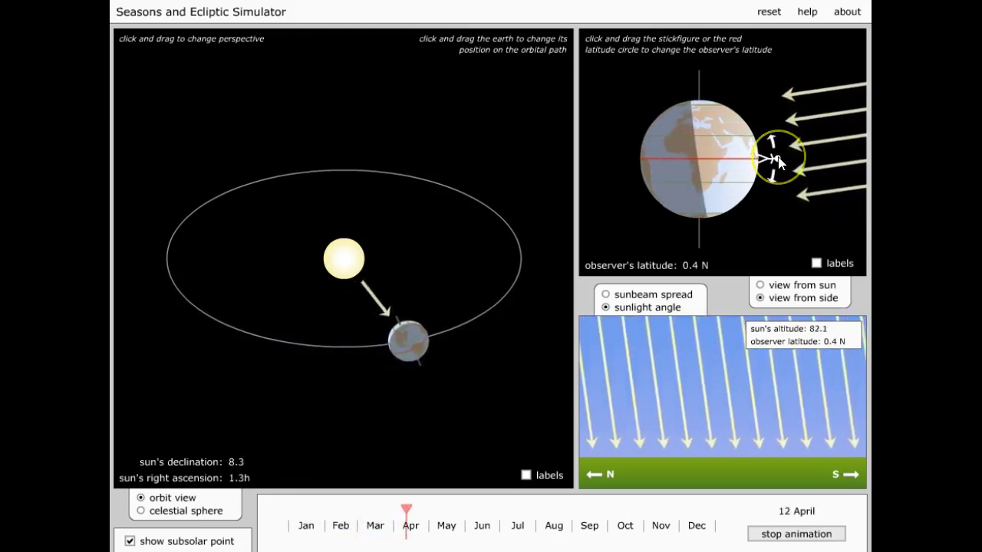
Drag the observer south to 66.0 S and follow the year to 28 March (Sun altitude 21.4).
{"action": "left_click_drag", "start_coordinate": [779, 159], "coordinate": [778, 160]}
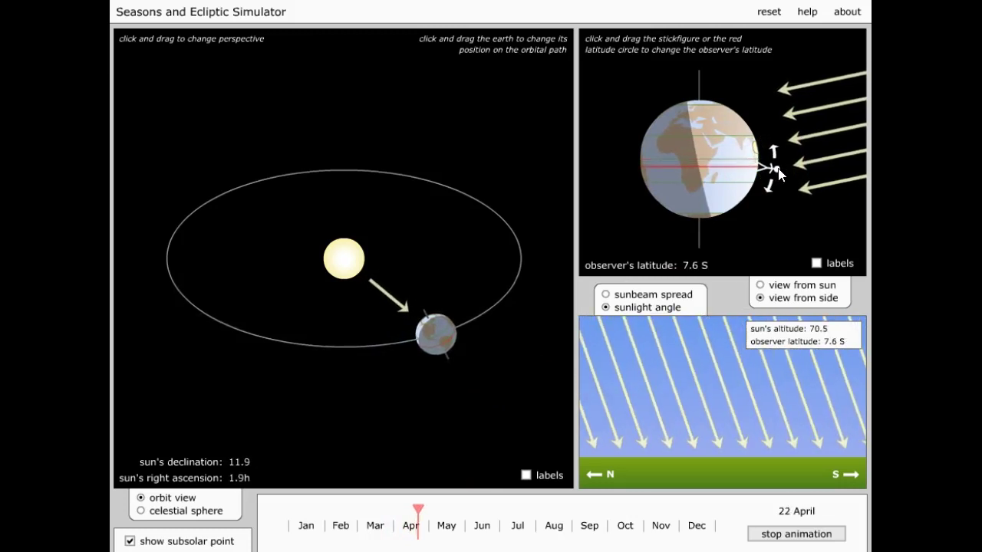
{"action": "left_click_drag", "start_coordinate": [778, 174], "coordinate": [738, 240]}
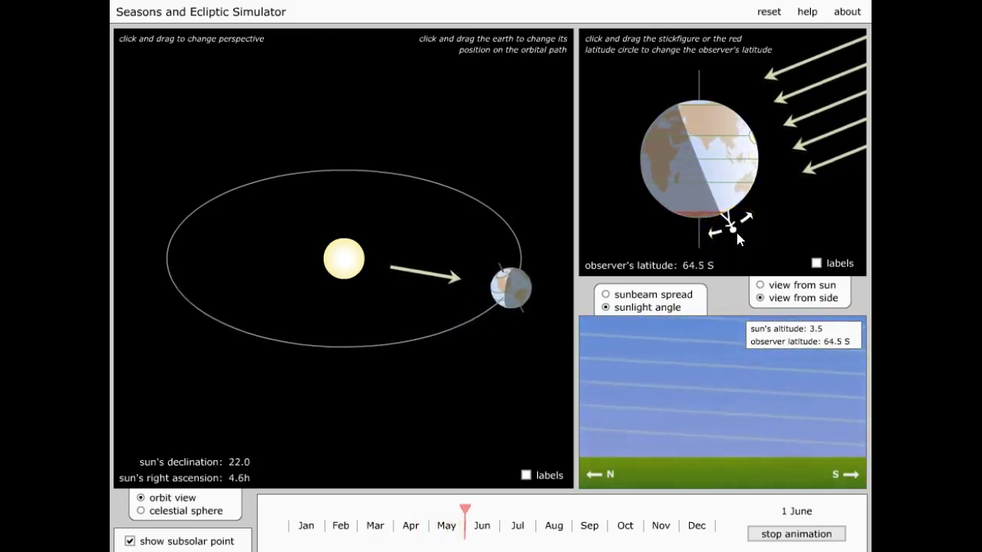
{"action": "left_click_drag", "start_coordinate": [737, 240], "coordinate": [736, 240]}
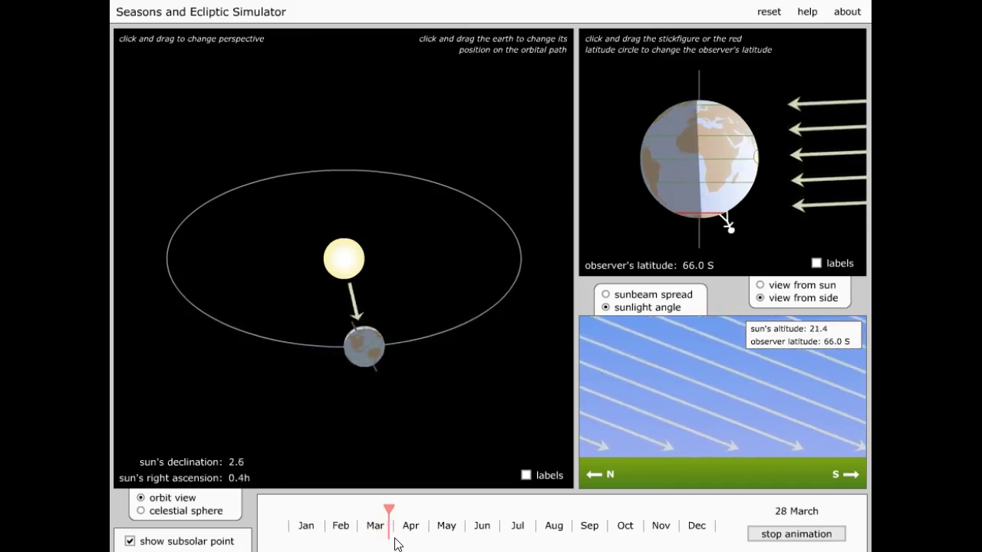
Stop the animation at 2 August, with the Sun at 7.0° altitude for the 66.0 S observer.
{"action": "left_click", "coordinate": [437, 521]}
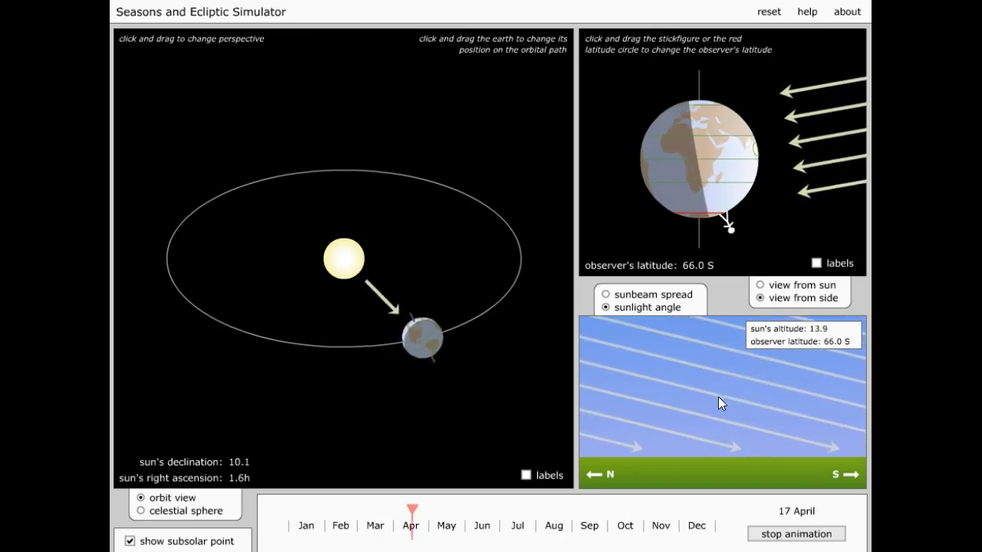
{"action": "mouse_move", "coordinate": [627, 441]}
{"action": "left_mouse_down"}
{"action": "mouse_move", "coordinate": [614, 458]}
{"action": "mouse_move", "coordinate": [714, 399]}
{"action": "mouse_move", "coordinate": [793, 368]}
{"action": "mouse_move", "coordinate": [817, 342]}
{"action": "left_mouse_up"}
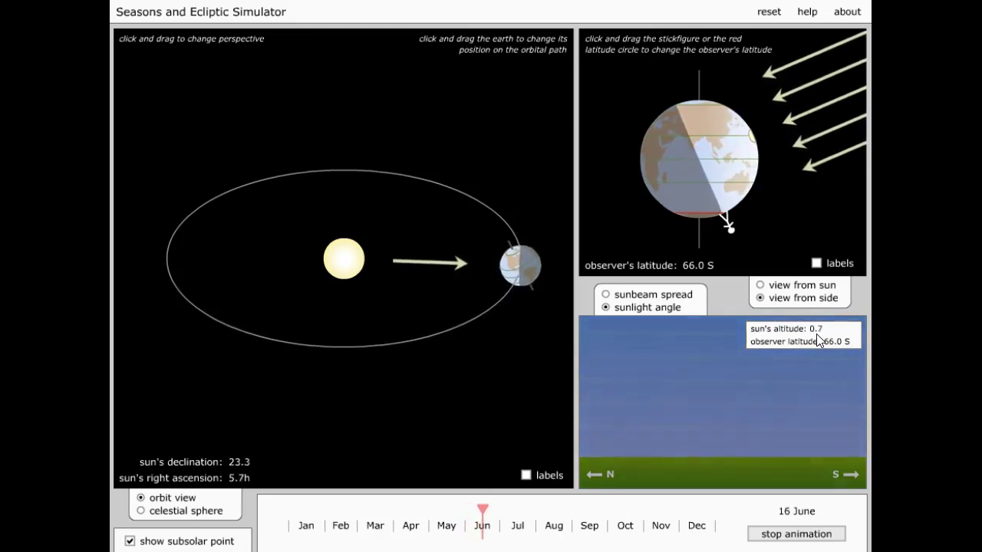
{"action": "left_click_drag", "start_coordinate": [814, 342], "coordinate": [791, 378]}
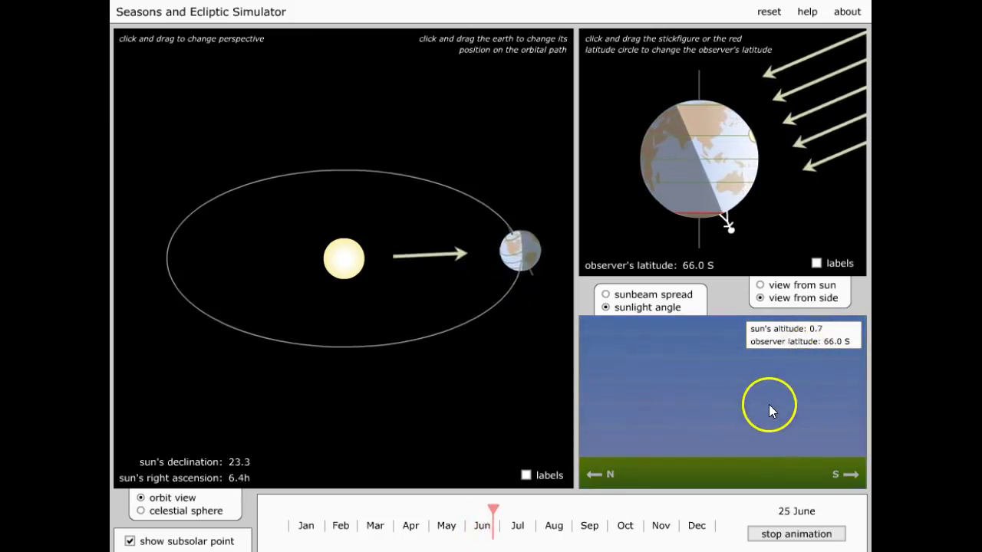
{"action": "left_click_drag", "start_coordinate": [751, 415], "coordinate": [749, 415]}
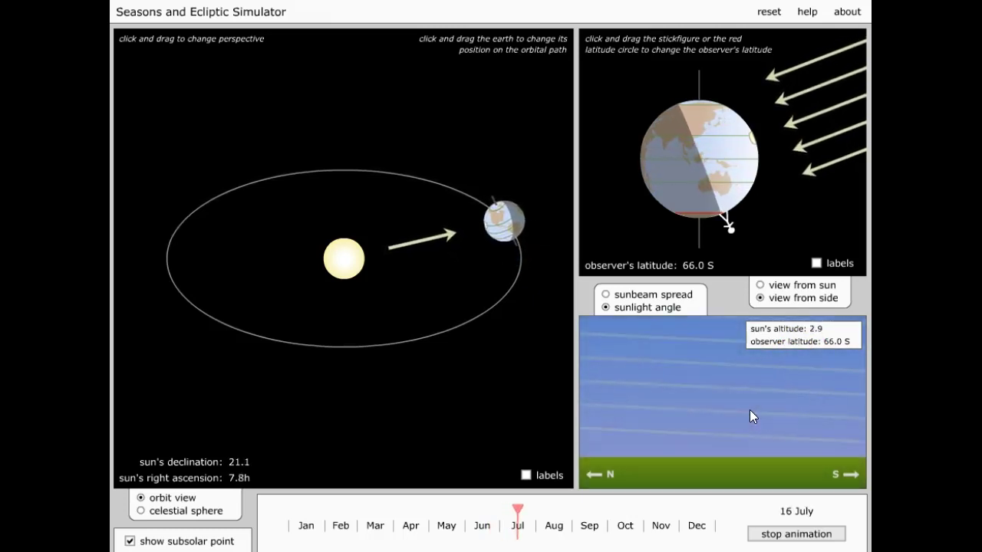
{"action": "left_click", "coordinate": [742, 408]}
{"action": "left_click_drag", "start_coordinate": [742, 408], "coordinate": [784, 535]}
{"action": "left_click", "coordinate": [784, 534]}
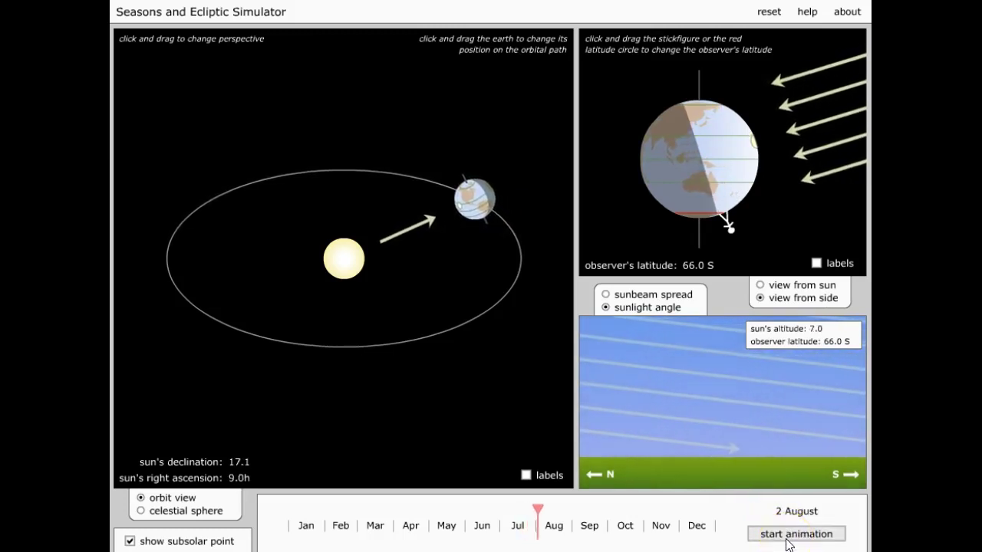